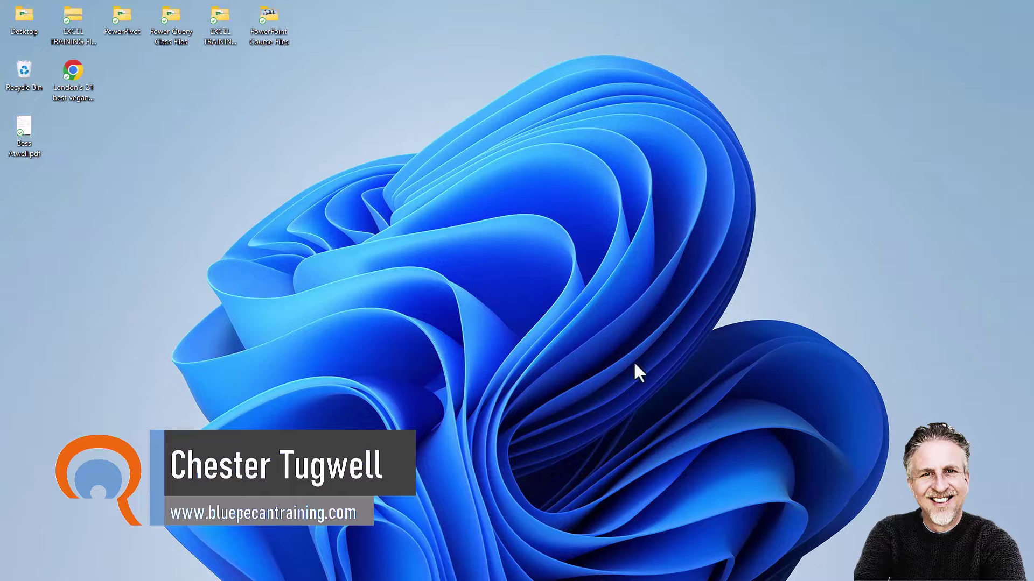
- Search the Start menu for 'micor' and launch Microsoft Store
mouse_move(20, 580)
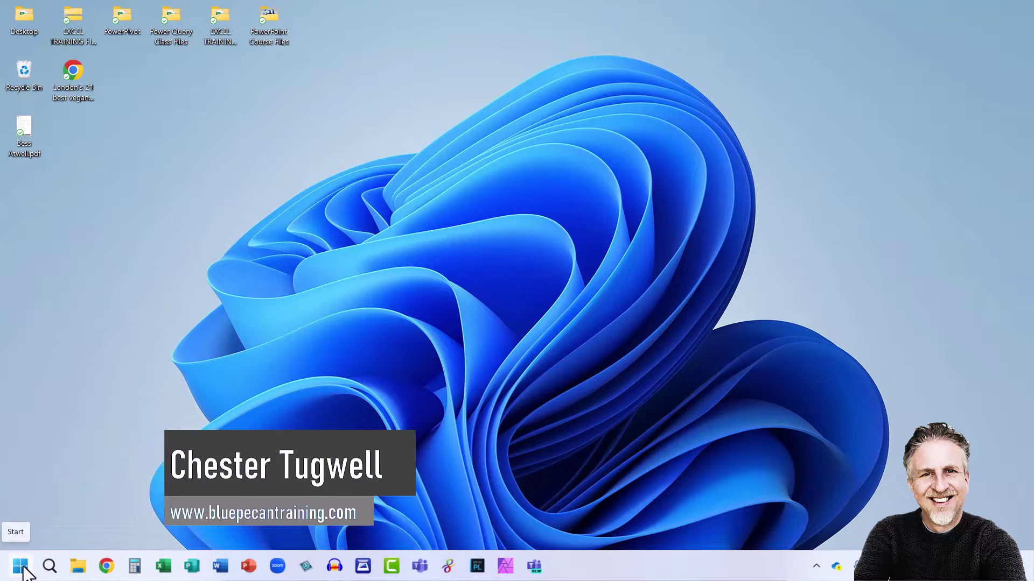
left_click(23, 566)
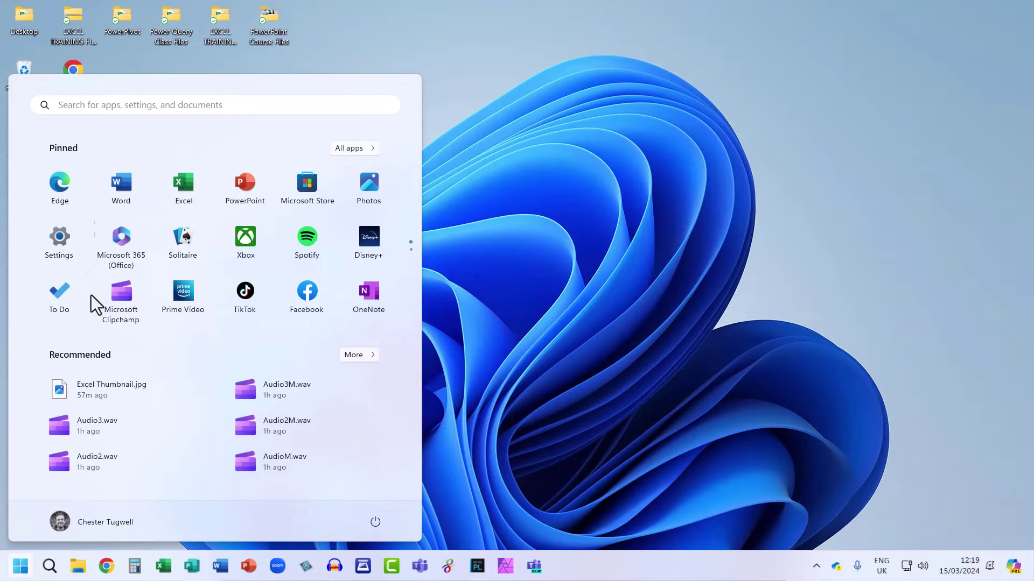
left_click(88, 105)
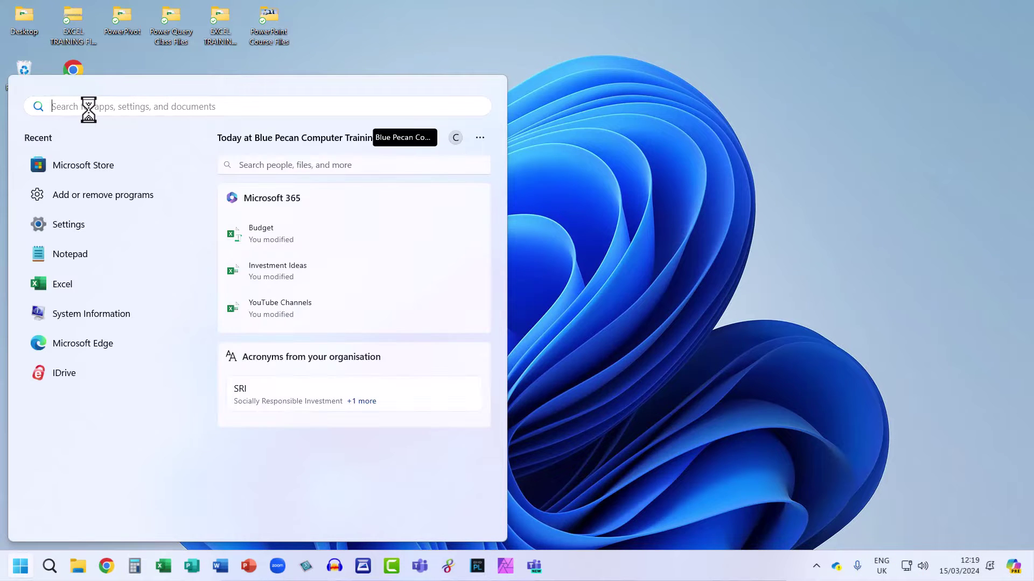
type("micor")
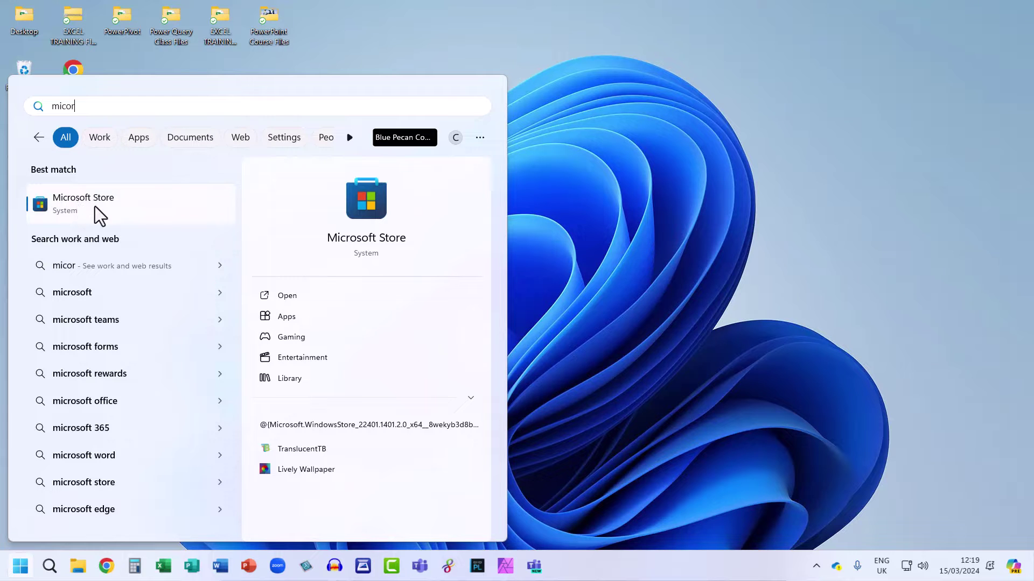
left_click(78, 205)
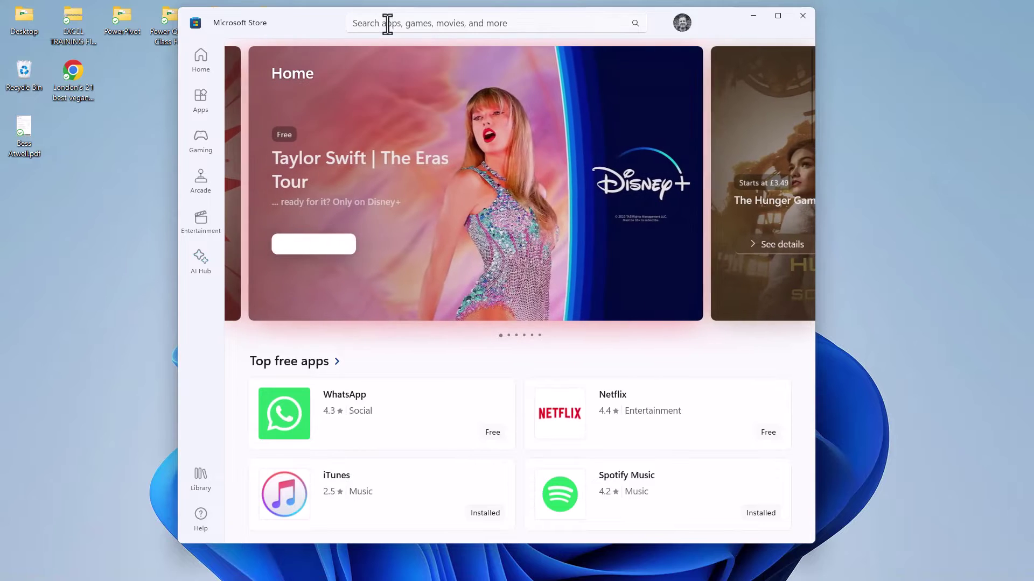
- Find Lively Wallpaper in the Store by searching 'li', install it and launch it
left_click(387, 23)
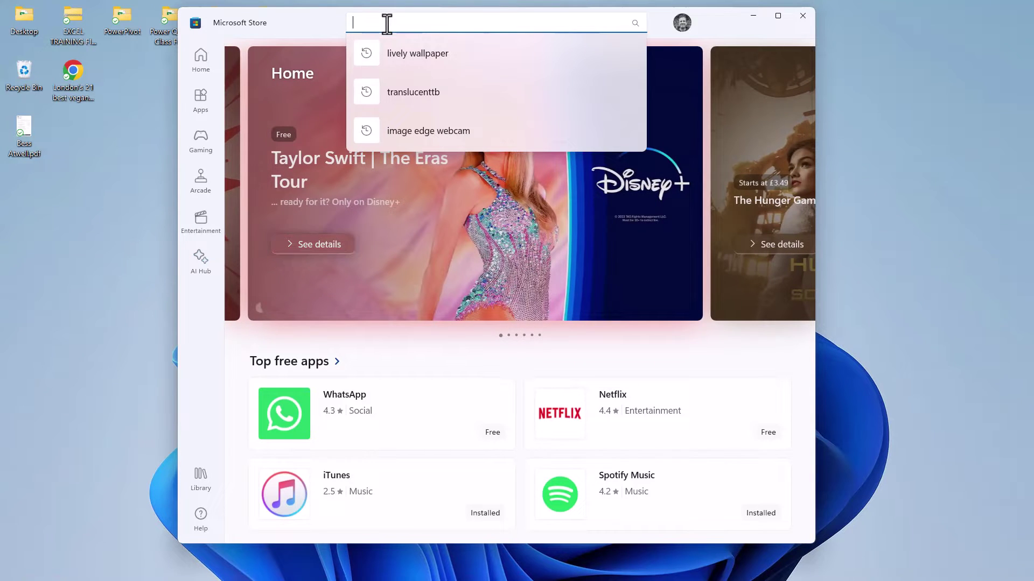
type("li")
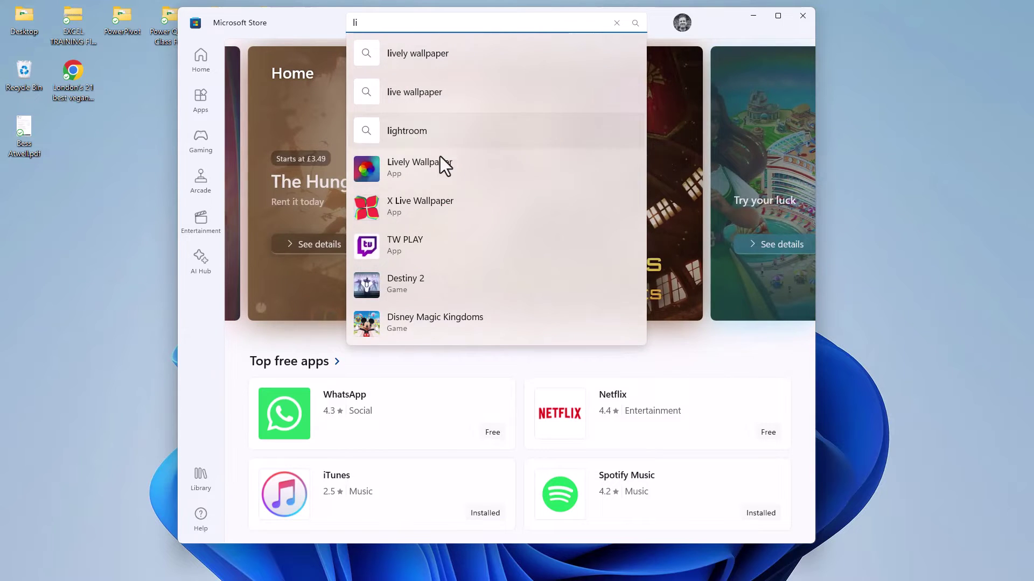
left_click(415, 173)
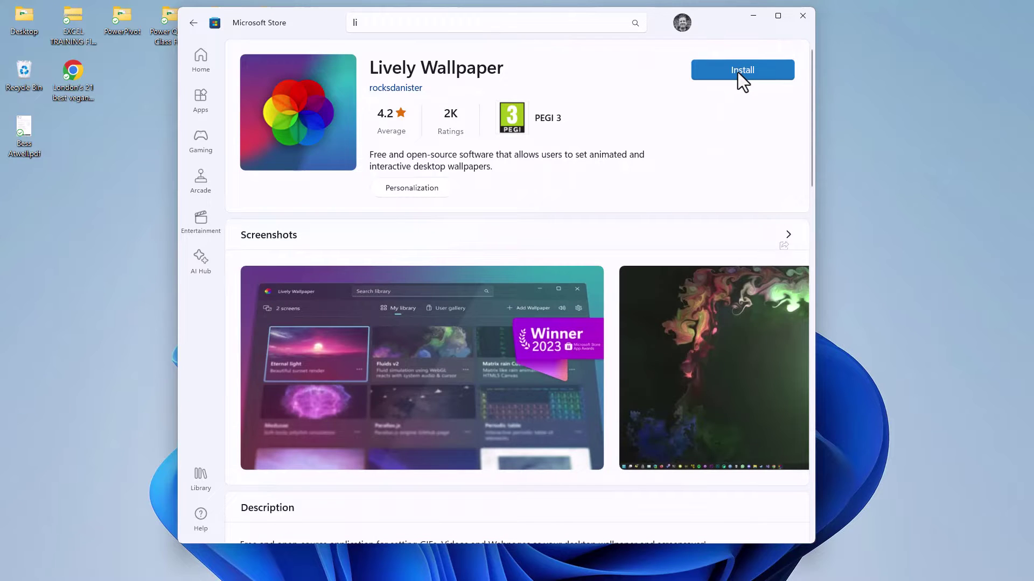
left_click(738, 72)
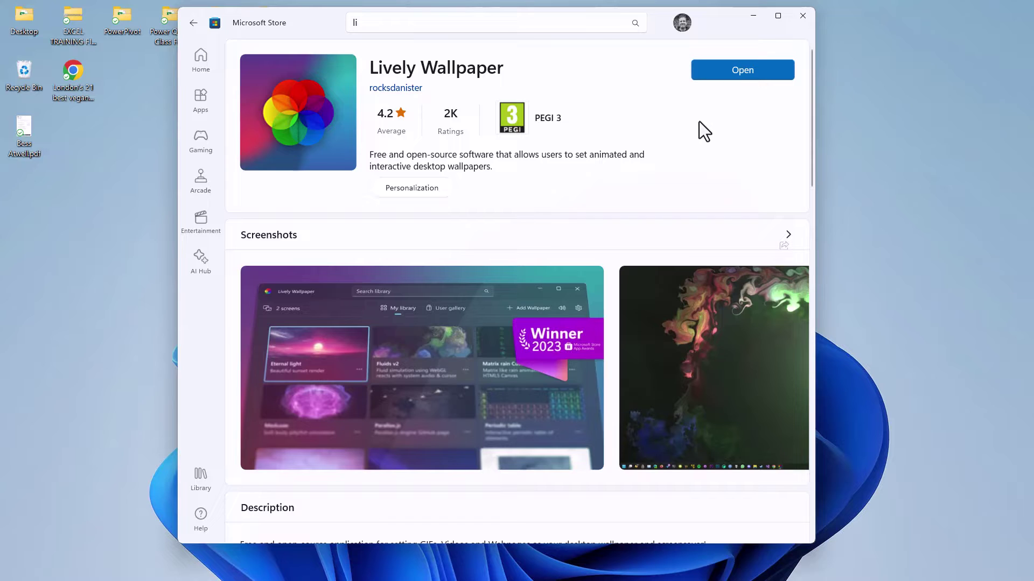
left_click(748, 74)
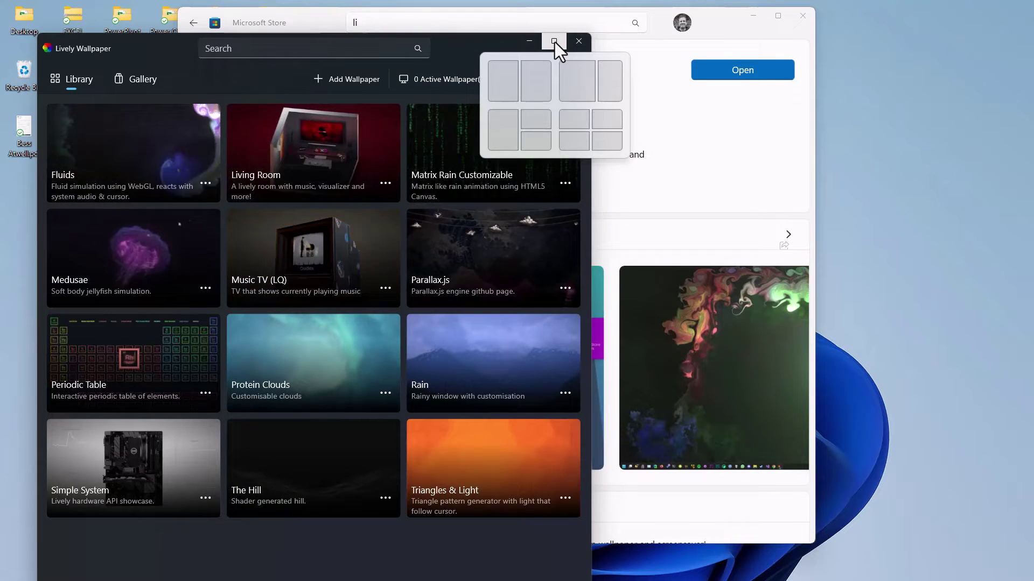
- Maximize the Lively Wallpaper window and set Medusae as the desktop wallpaper
left_click(554, 40)
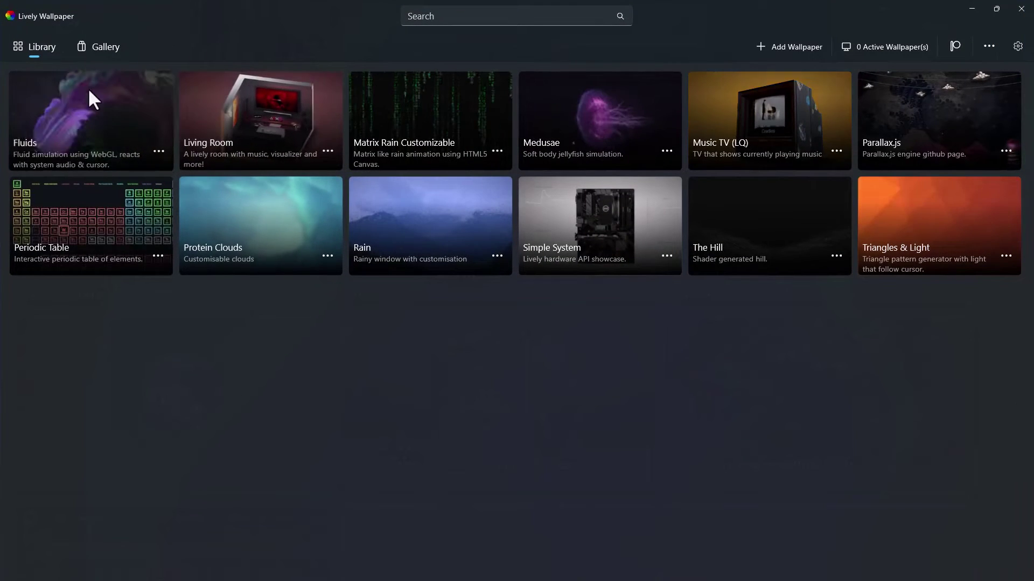
left_click(602, 113)
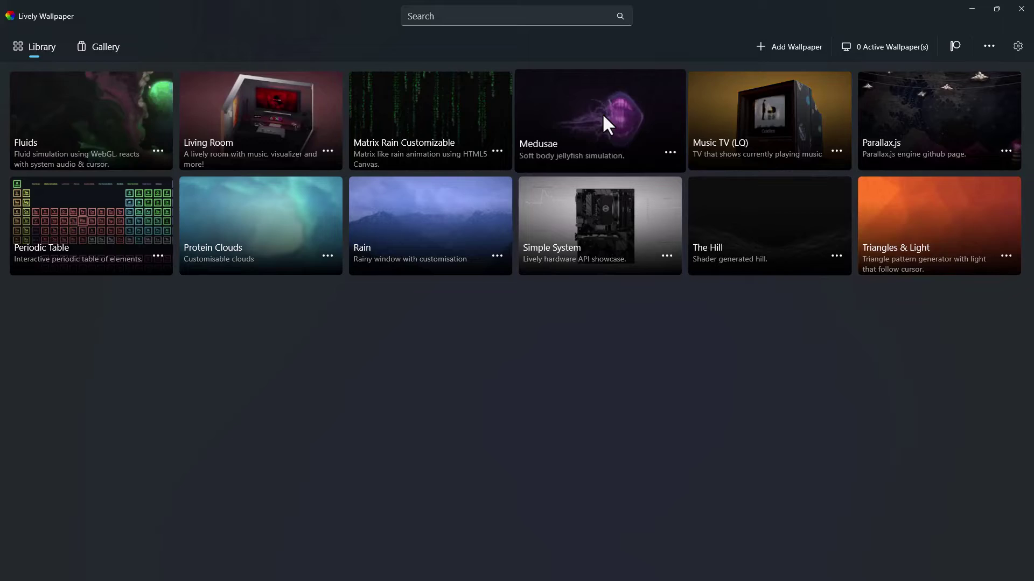
- Minimize Lively Wallpaper and close Microsoft Store to reveal the jellyfish desktop
left_click(973, 8)
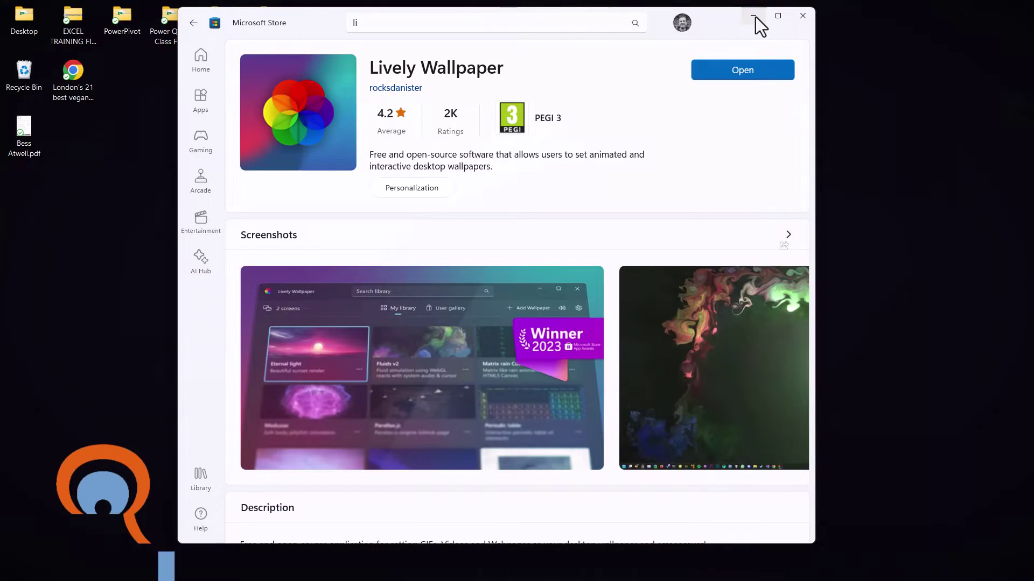
left_click(806, 15)
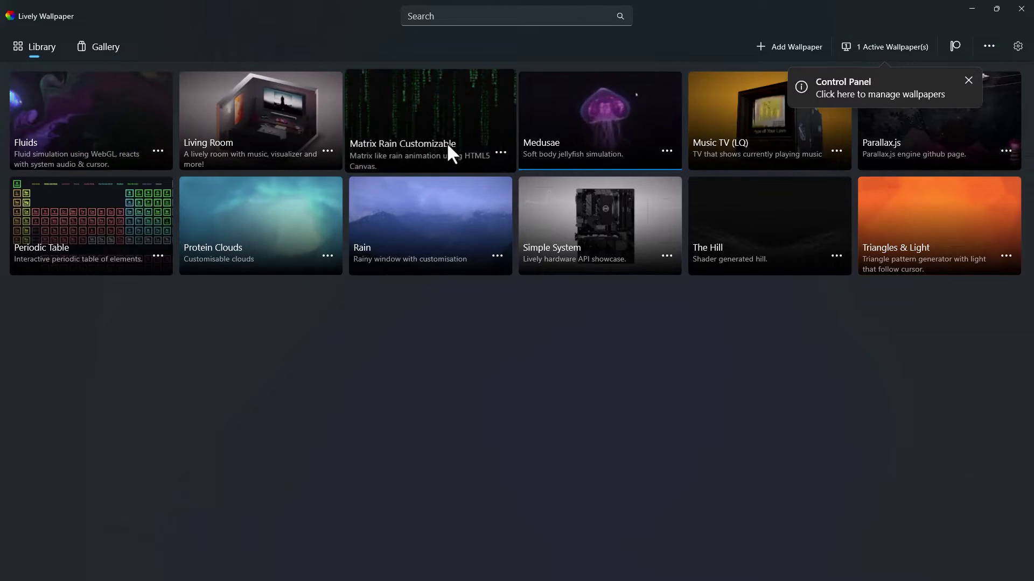
- Switch the wallpaper to Matrix Rain Customizable, preview it on the desktop, and restore Lively
left_click(437, 105)
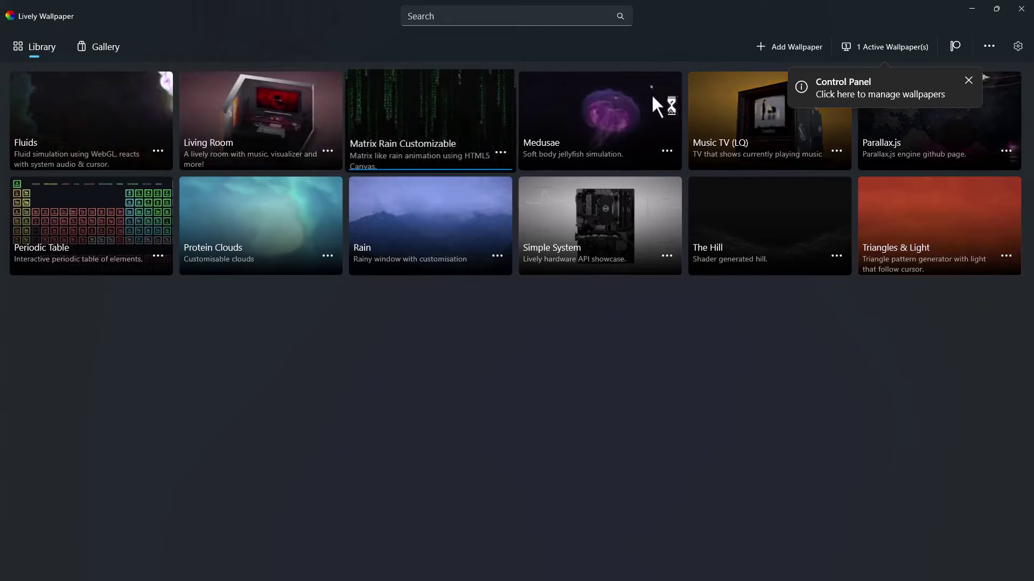
left_click(970, 9)
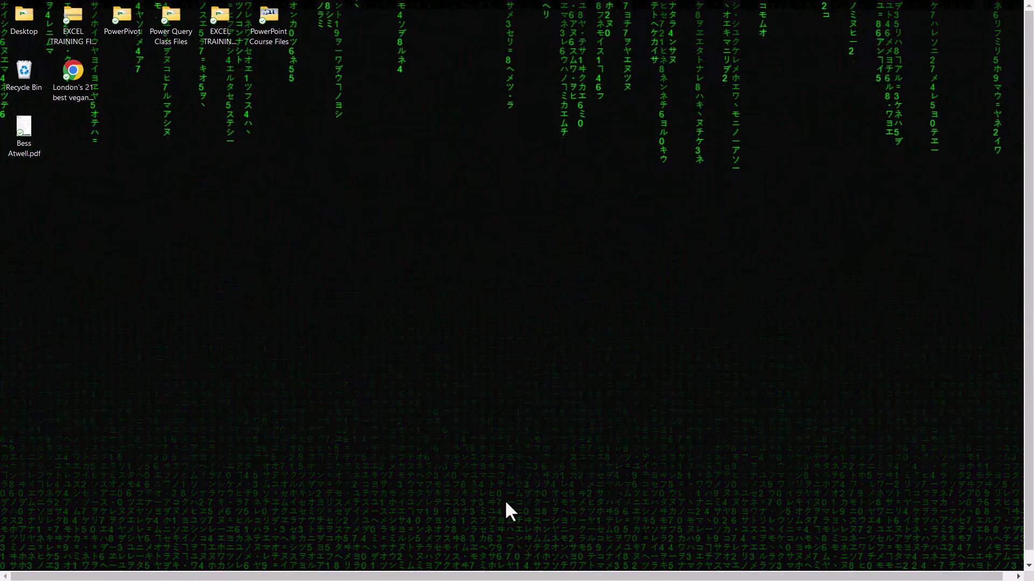
left_click(563, 566)
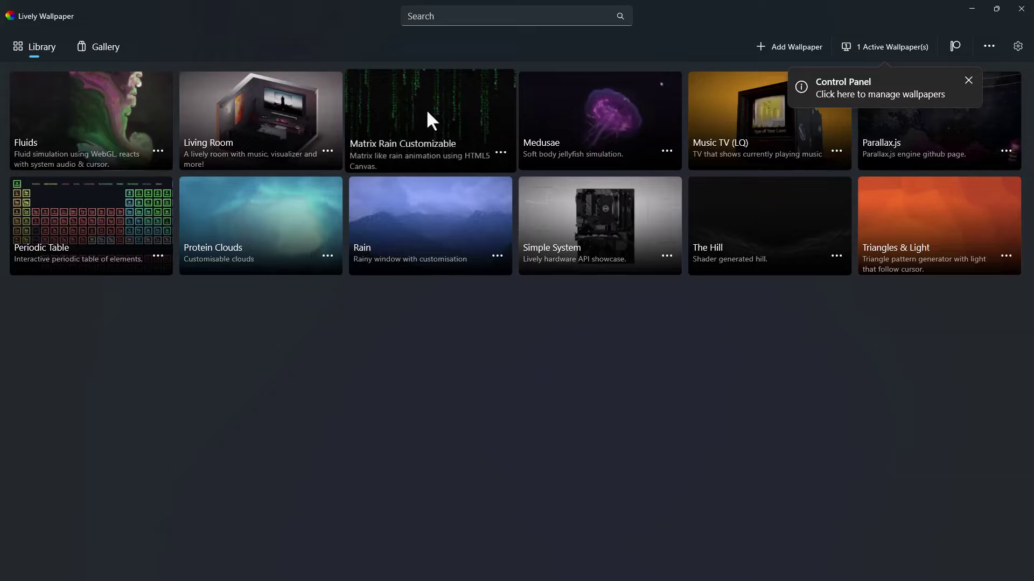
- Change the Matrix Rain font colour to pink in its Customise settings
right_click(426, 111)
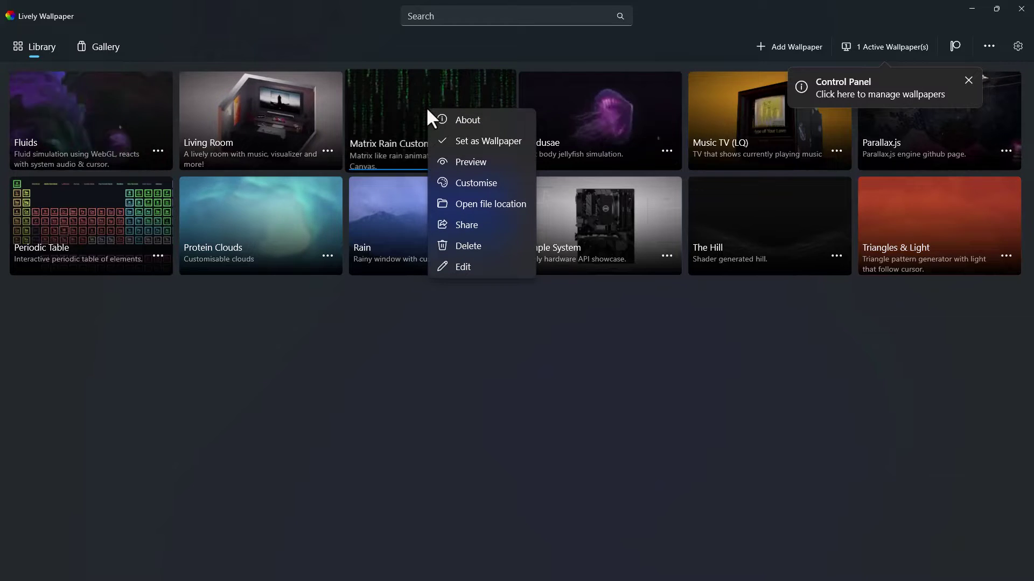
left_click(457, 183)
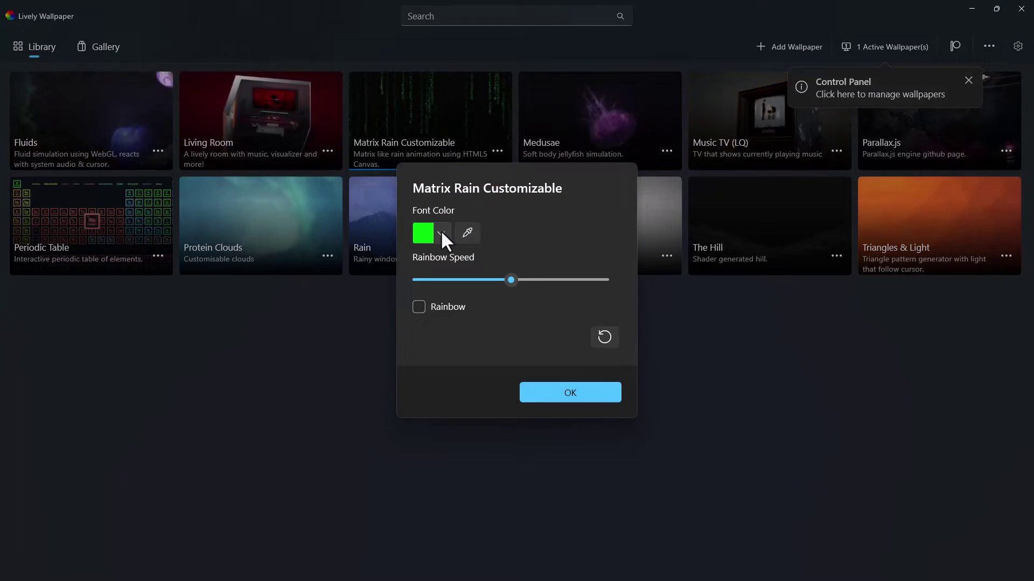
left_click(441, 233)
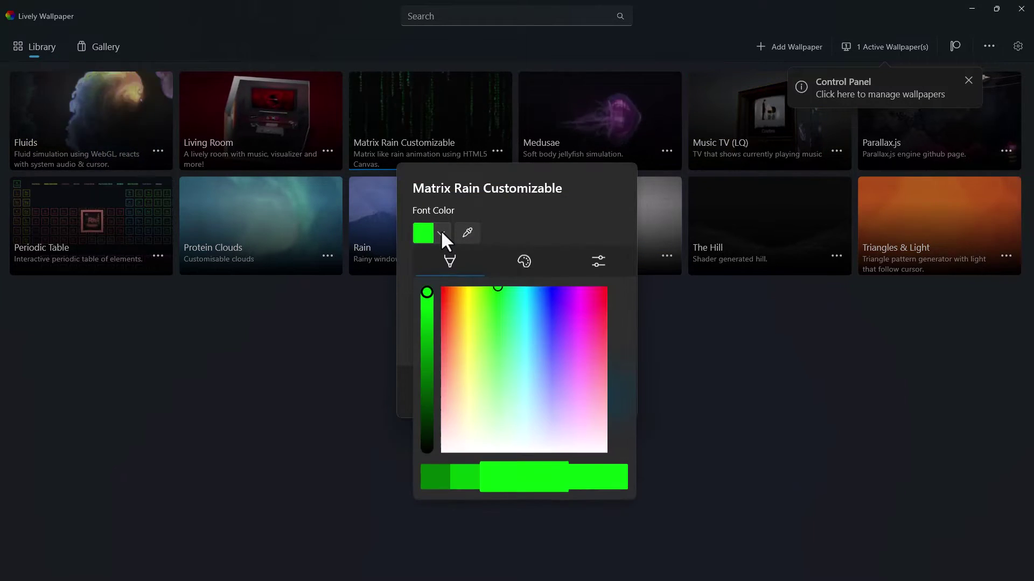
left_click(585, 293)
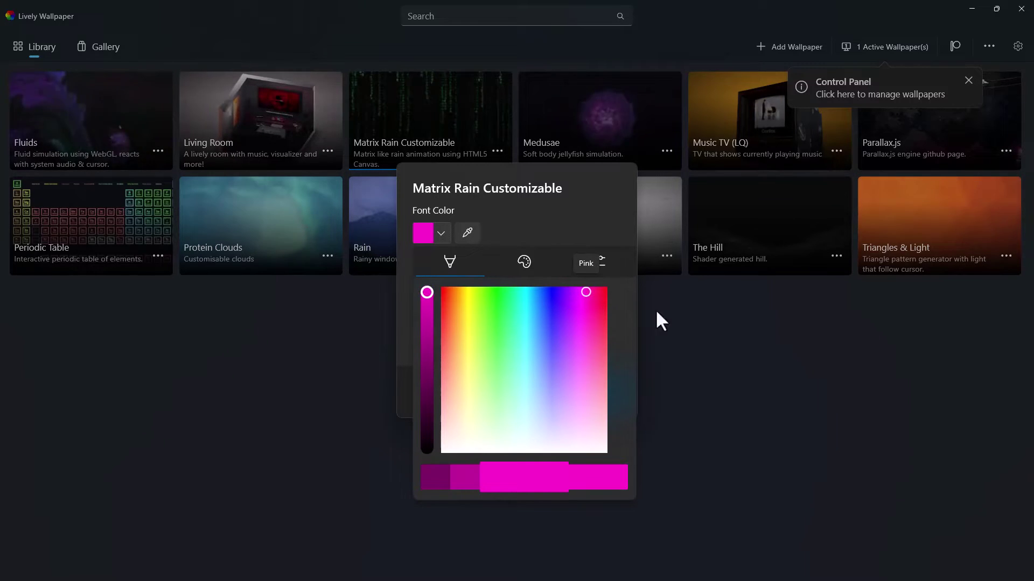
left_click(695, 325)
left_click(573, 394)
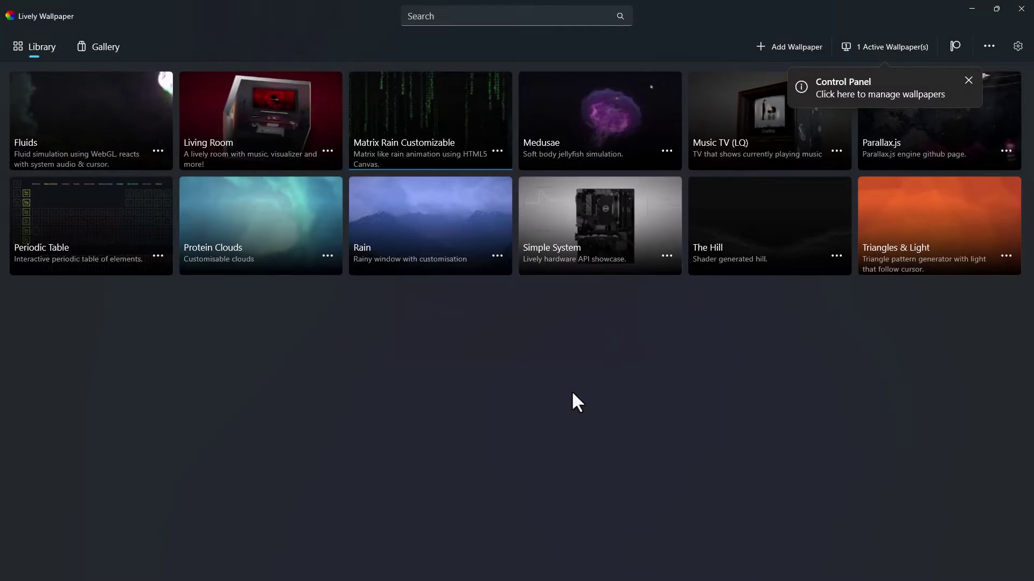
- Check the pink rain on the desktop, then enable Rainbow colouring for Matrix Rain
left_click(969, 10)
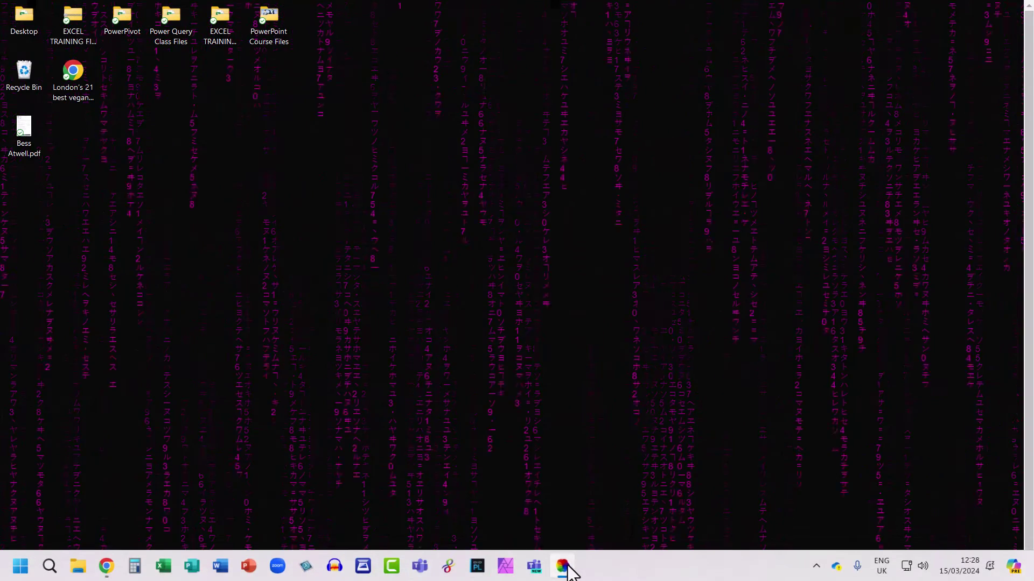
left_click(570, 569)
right_click(441, 110)
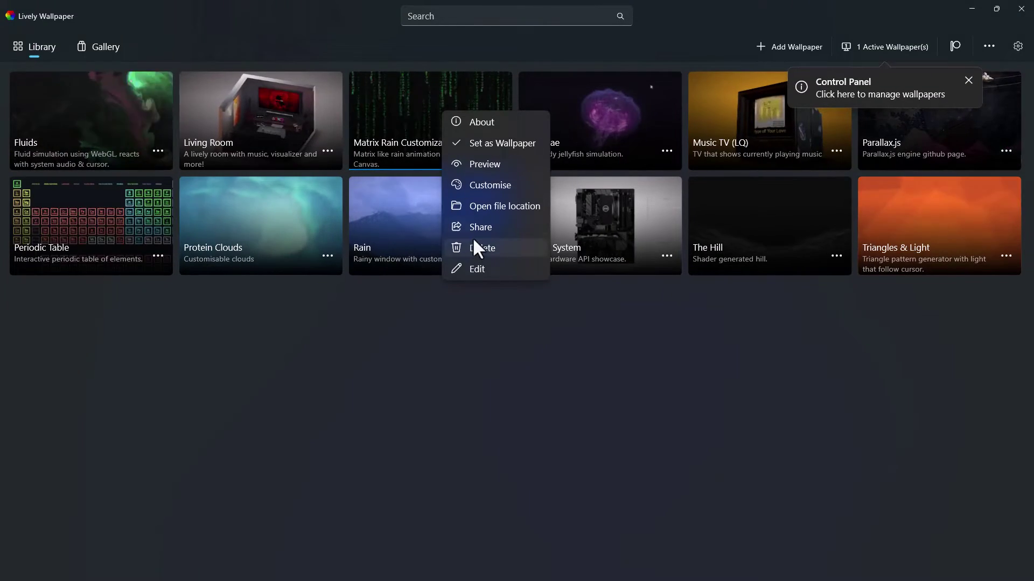
left_click(487, 187)
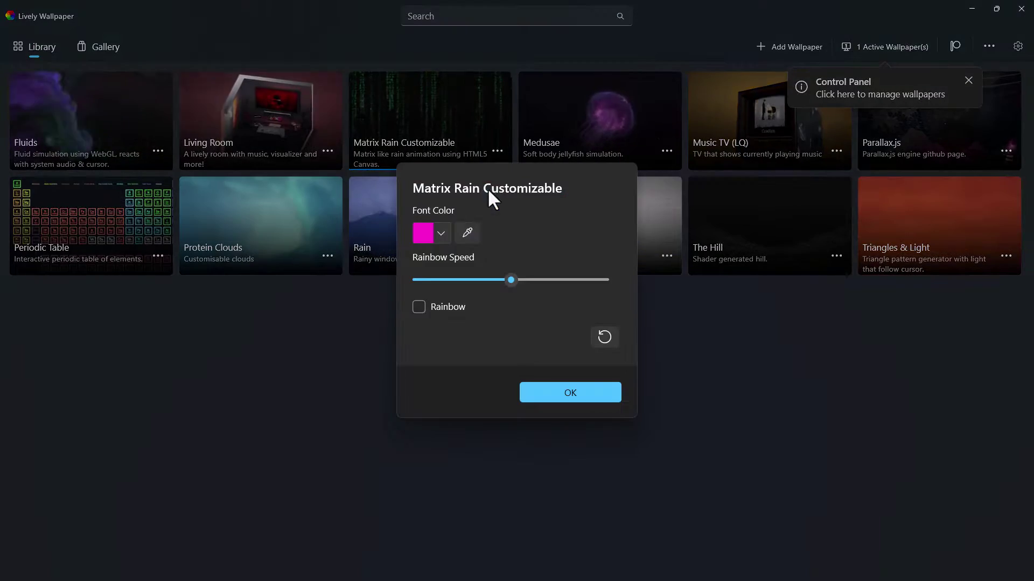
left_click(420, 306)
left_click(555, 391)
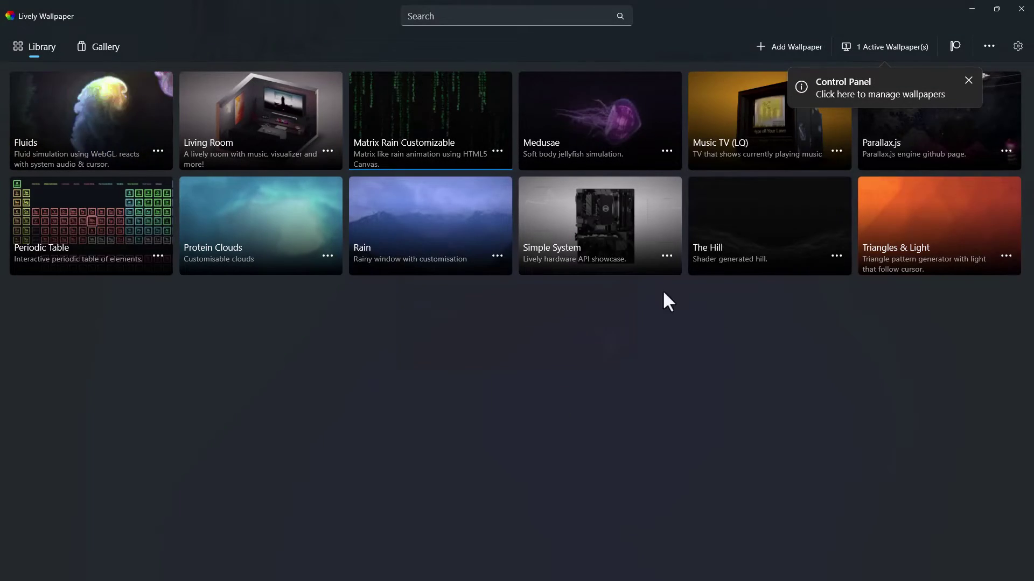
- View the rainbow rain, then set Fluids as the wallpaper and preview it
left_click(972, 9)
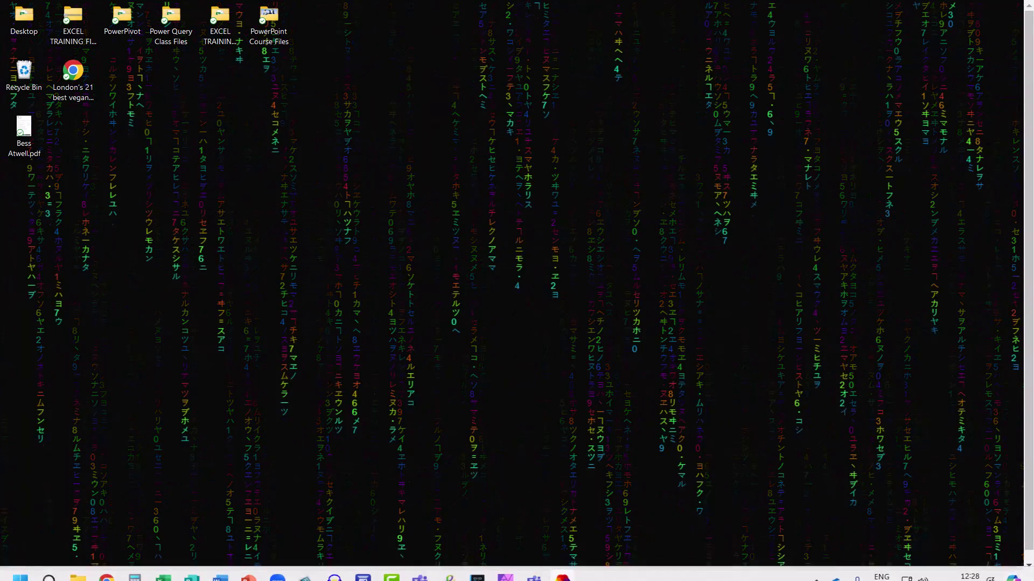
left_click(559, 574)
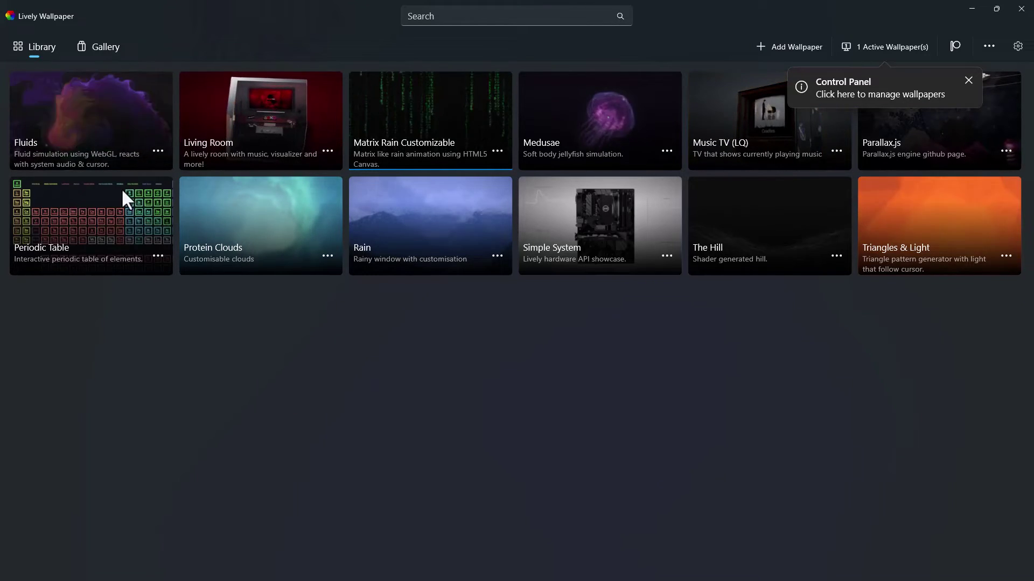
left_click(114, 105)
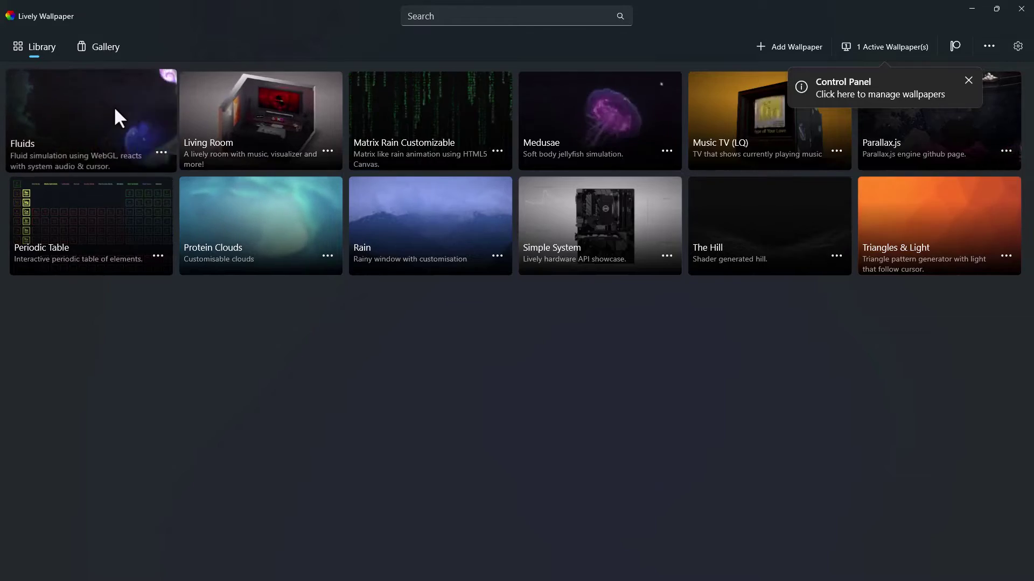
left_click(972, 7)
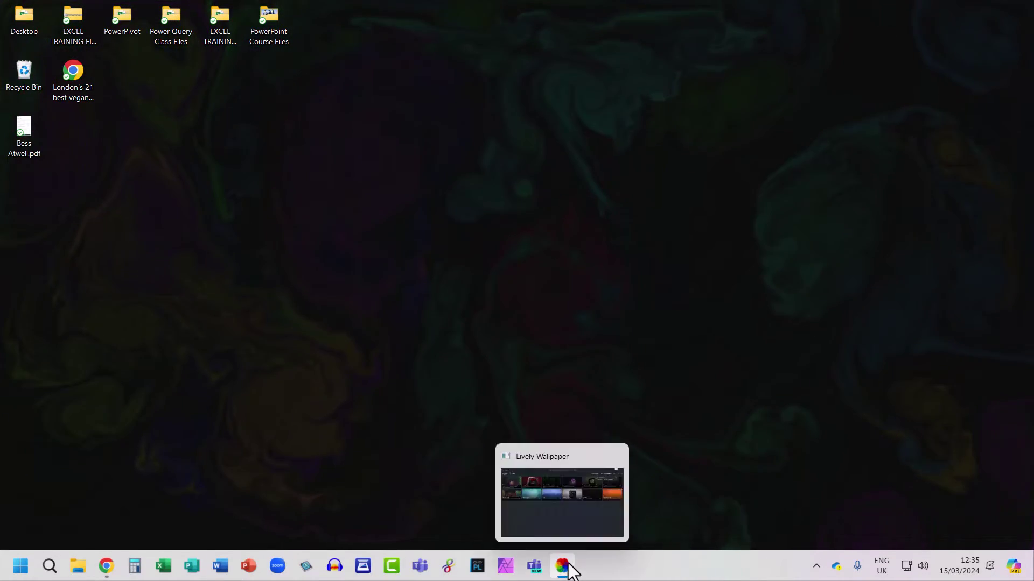
left_click(569, 565)
- Customise Fluids: velocity diffusion 213, vorticity 39, pressure 22, and lower density diffusion
right_click(63, 97)
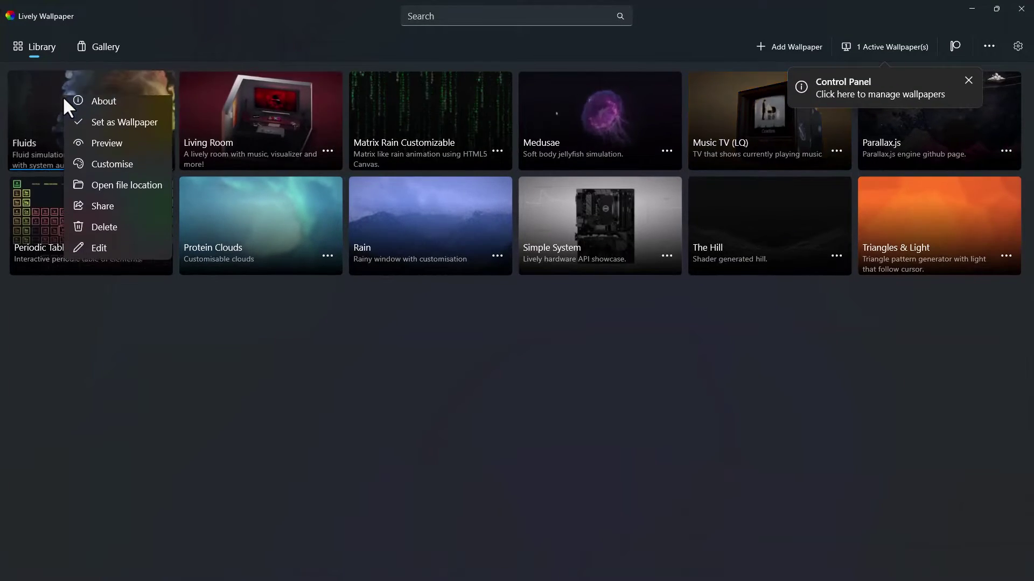
left_click(98, 171)
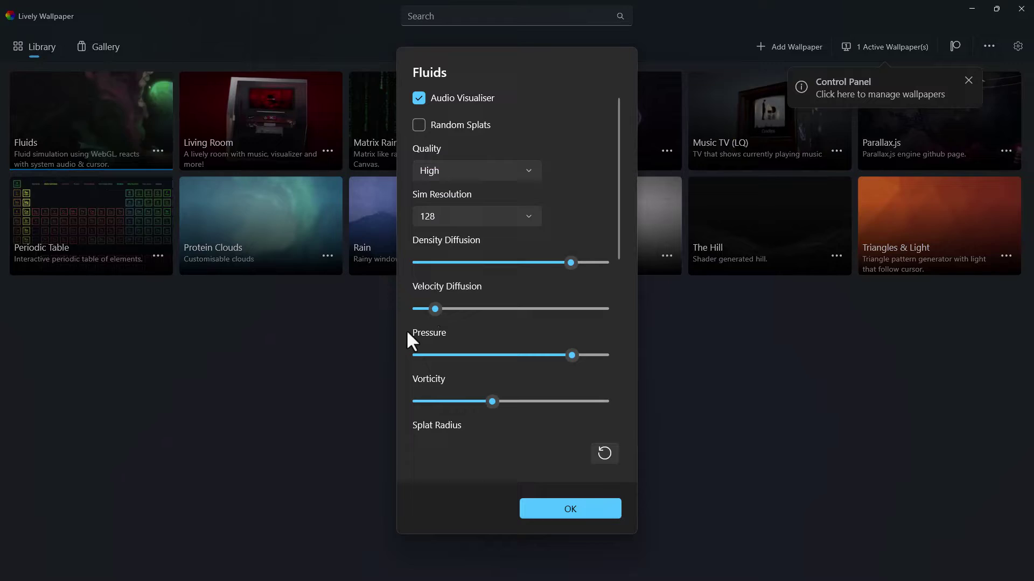
left_click_drag(436, 308, 519, 309)
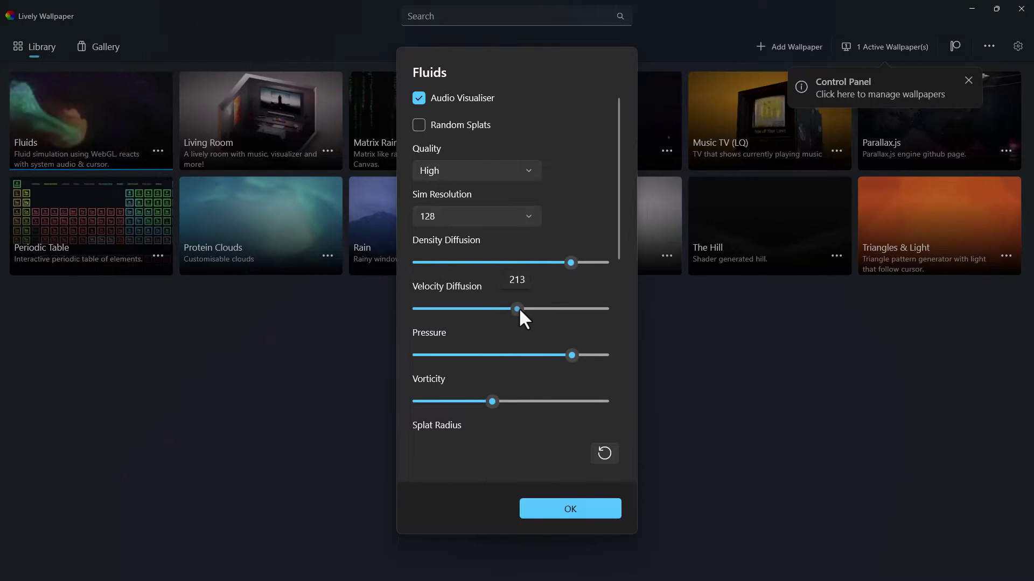
left_click_drag(489, 262, 447, 263)
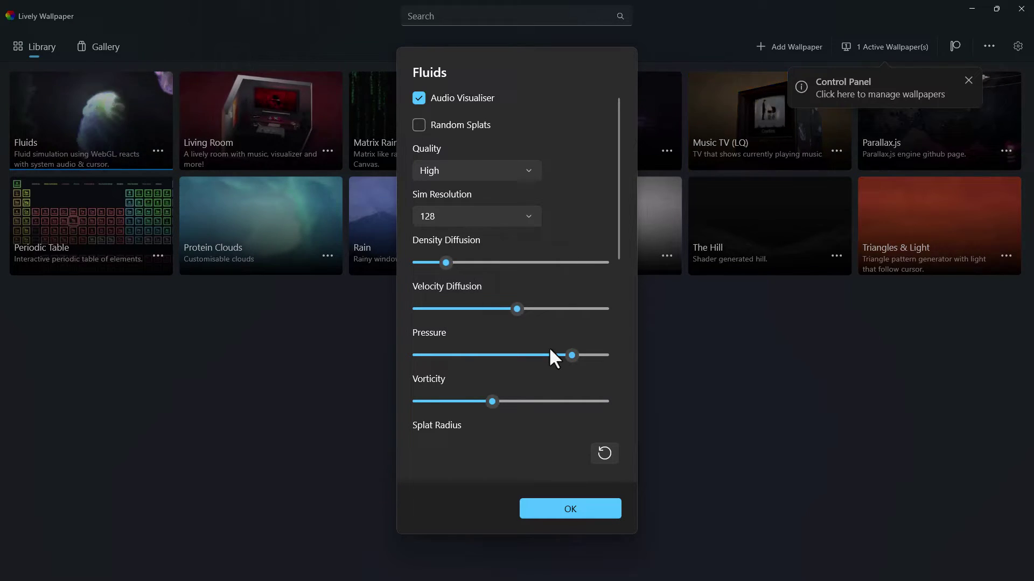
left_click_drag(560, 355, 457, 355)
left_click_drag(491, 401, 565, 402)
left_click(569, 503)
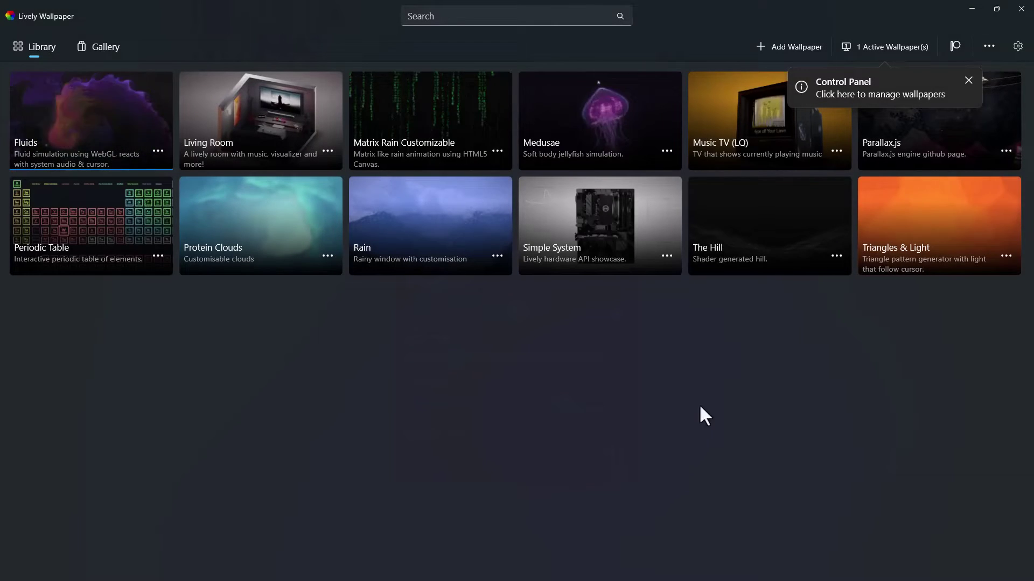
- Minimize Lively to view the adjusted Fluids wallpaper, then restore the library
left_click(972, 8)
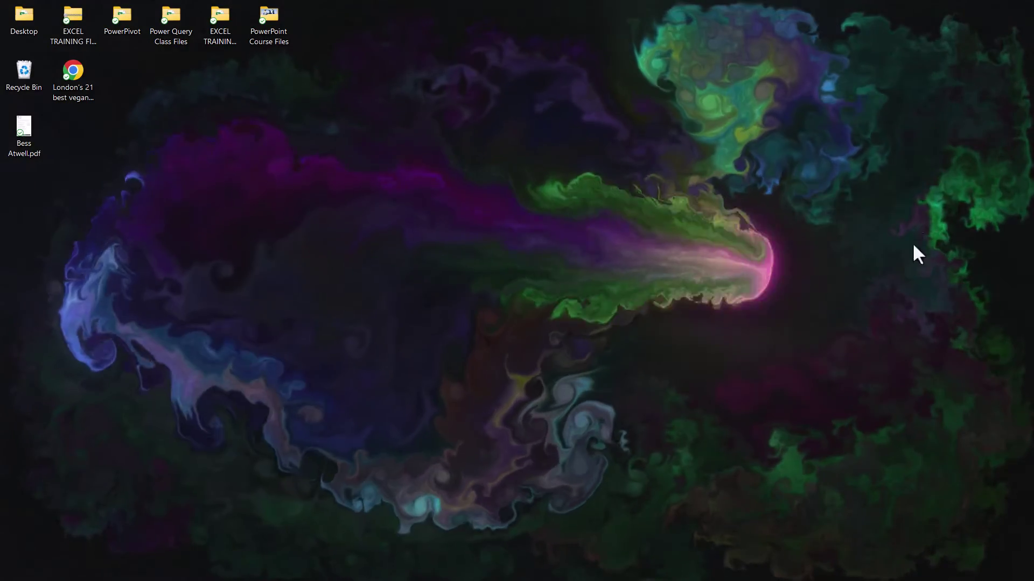
mouse_move(539, 579)
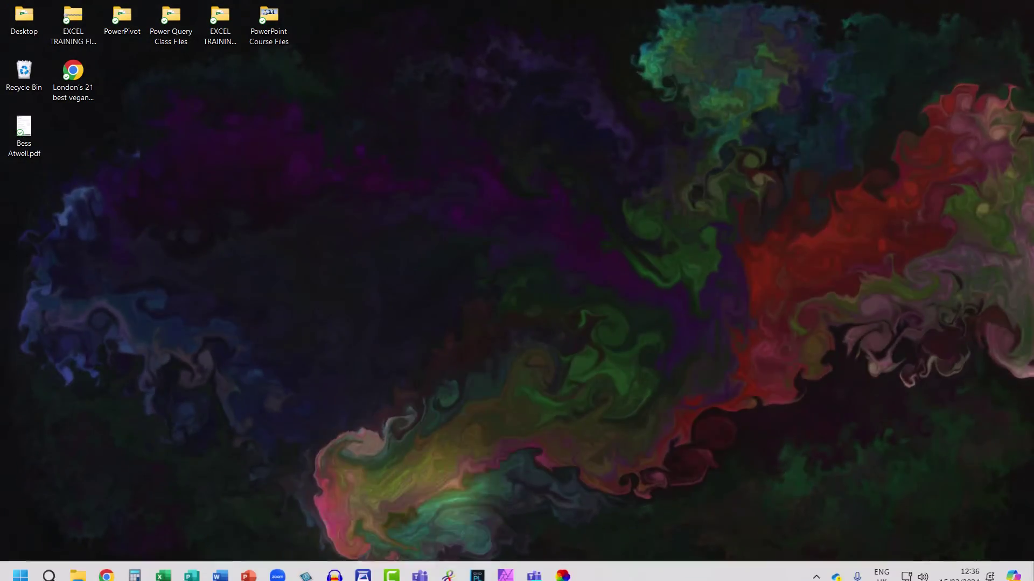
left_click(560, 565)
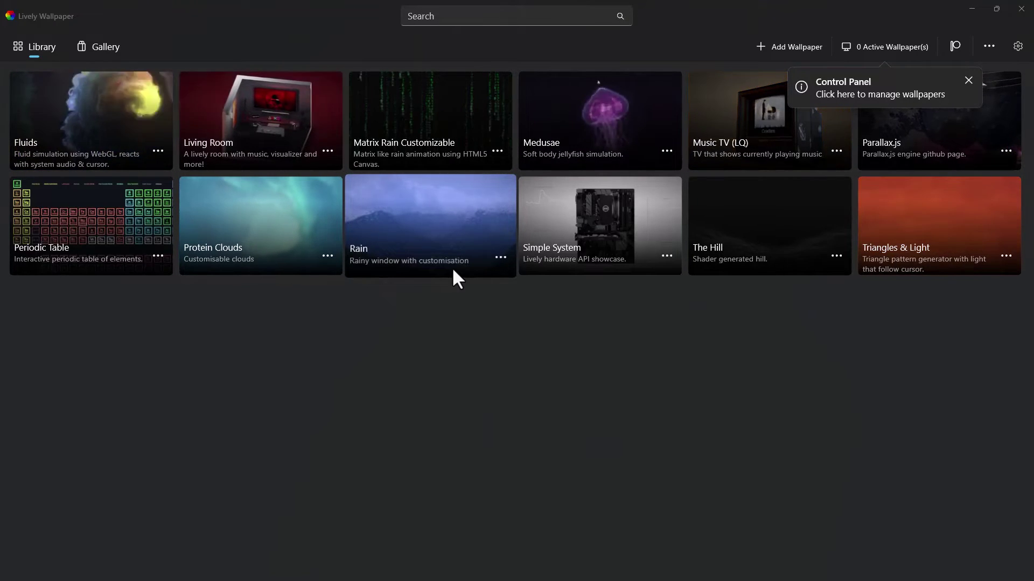
- Add the Wildlife.wmv video from PowerPoint Course Files as a new wallpaper
left_click(785, 47)
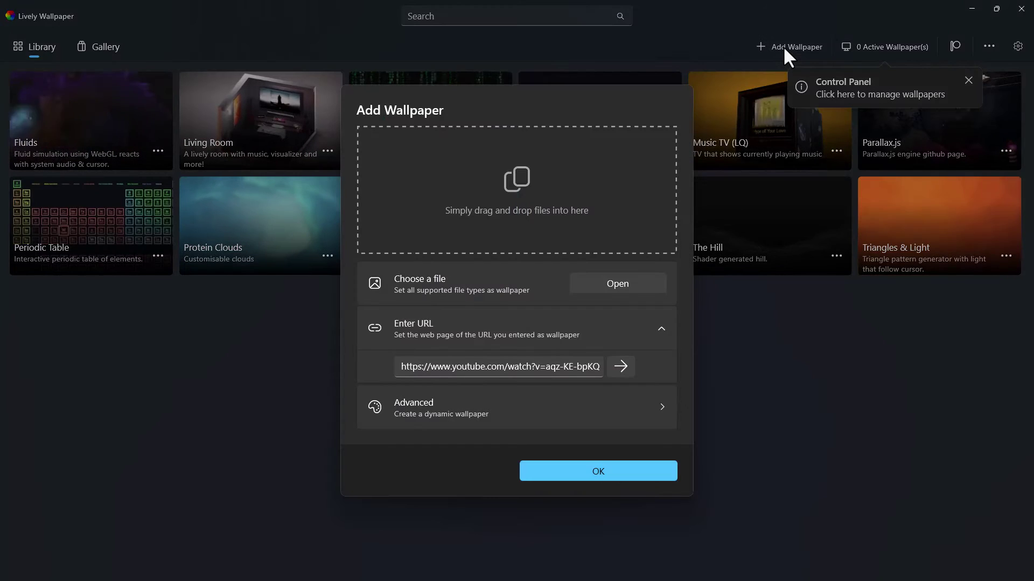
left_click(610, 286)
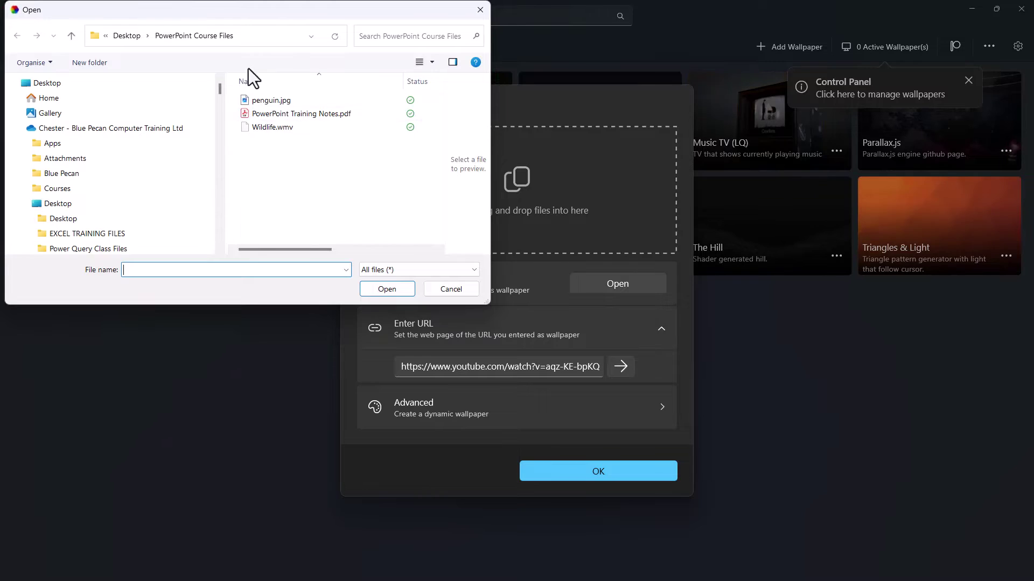
left_click(268, 129)
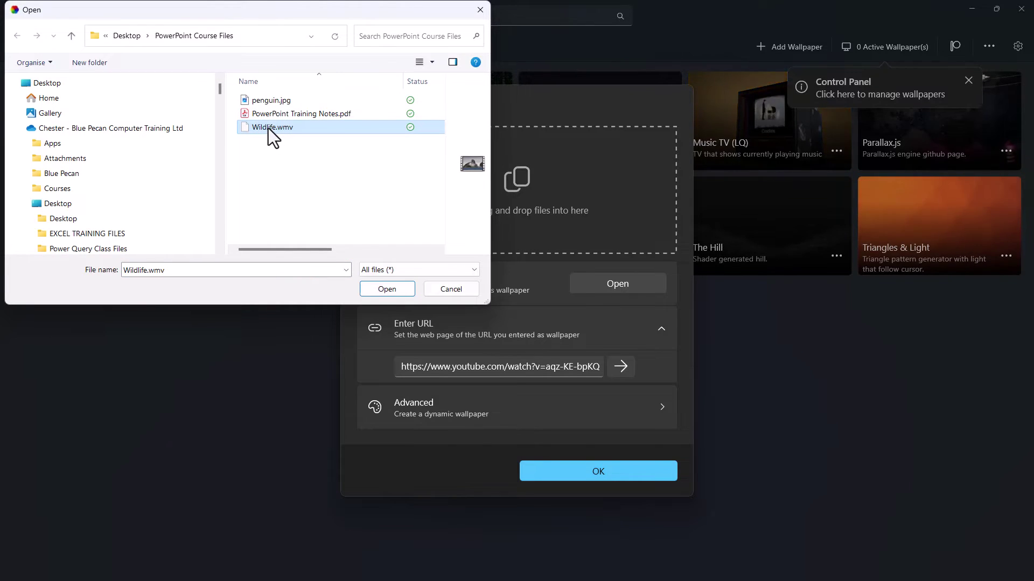
left_click(386, 288)
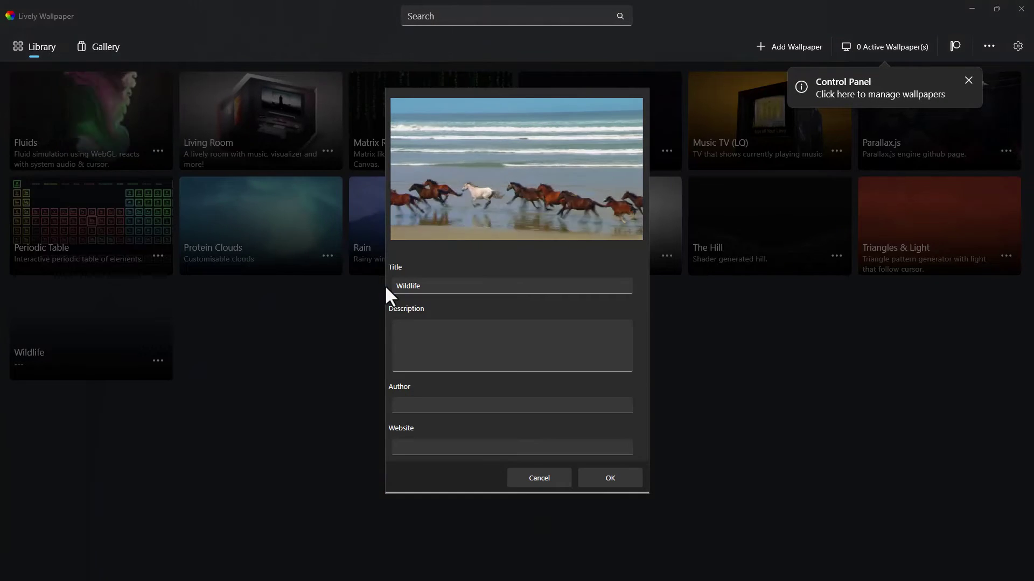
- Confirm the details of the Wildlife video wallpaper with OK
left_click(625, 481)
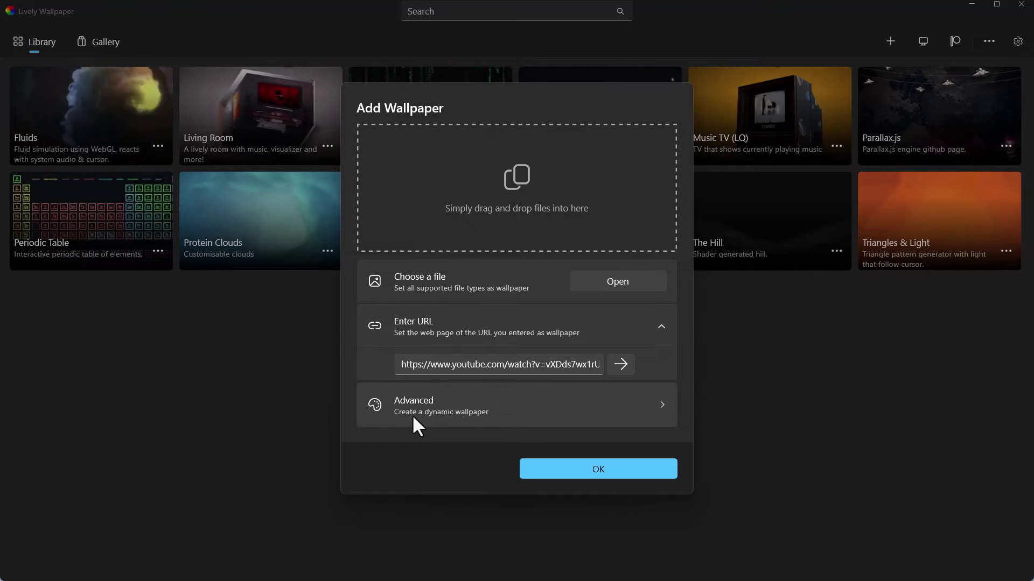
left_click(506, 415)
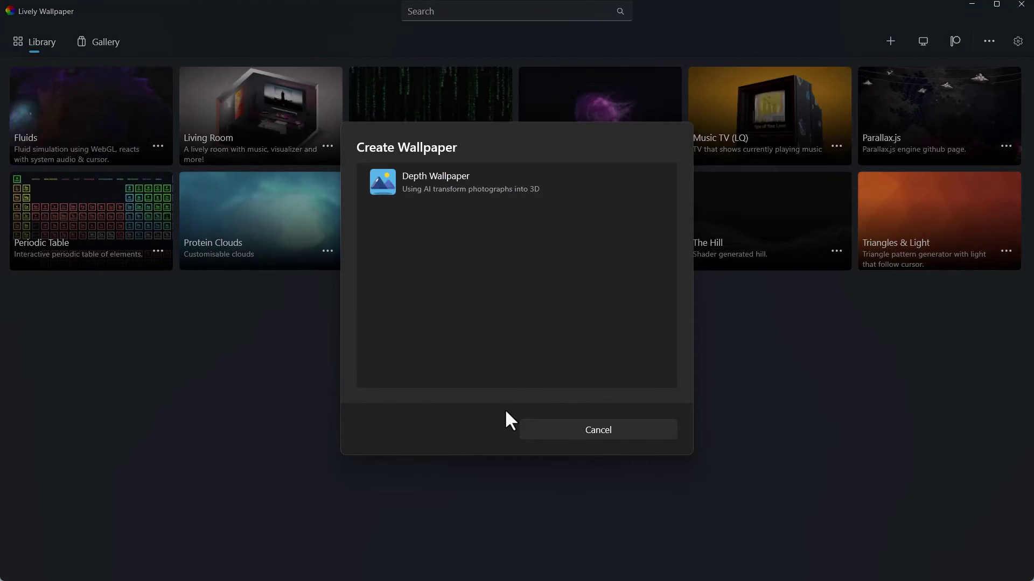
left_click(387, 179)
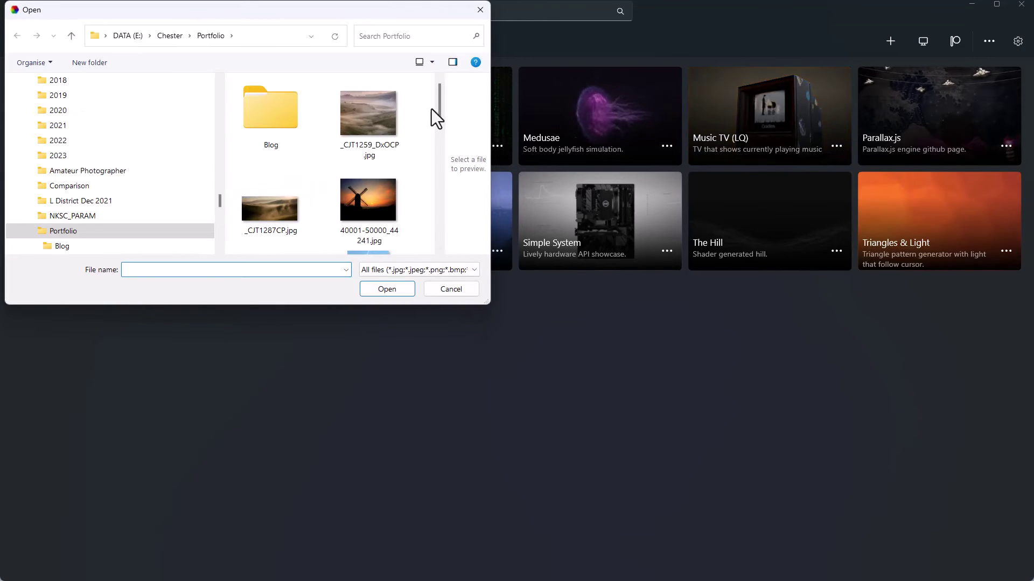
left_click_drag(439, 109, 300, 150)
left_click(293, 149)
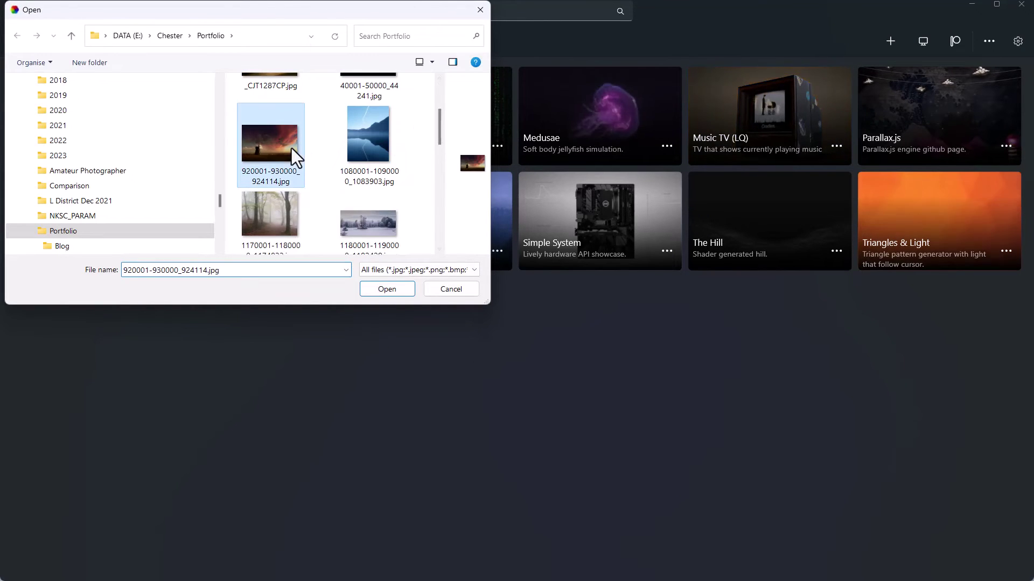
left_click(391, 290)
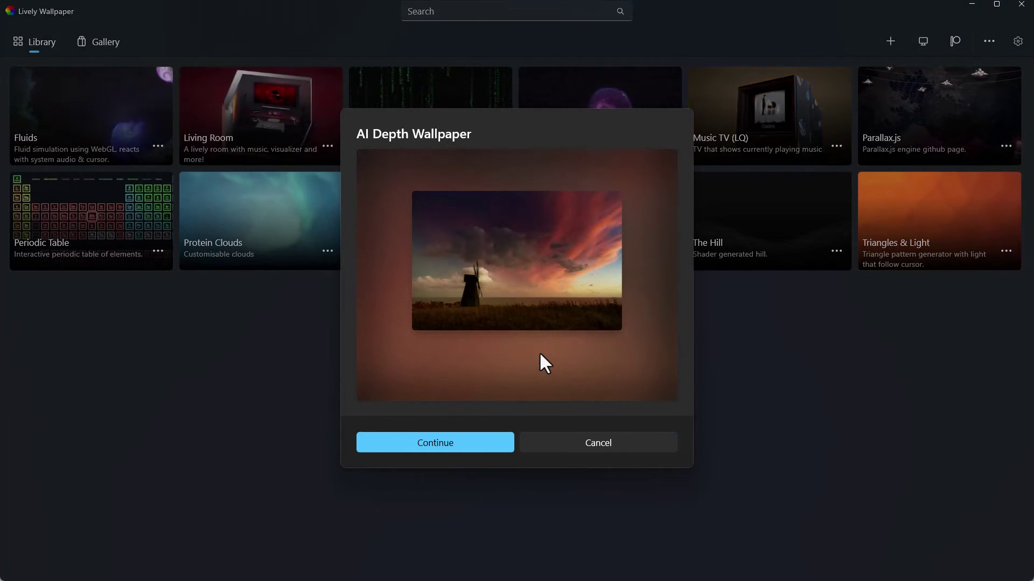
- Generate the windmill depth wallpaper, then minimize Lively to see it on the desktop
left_click(425, 444)
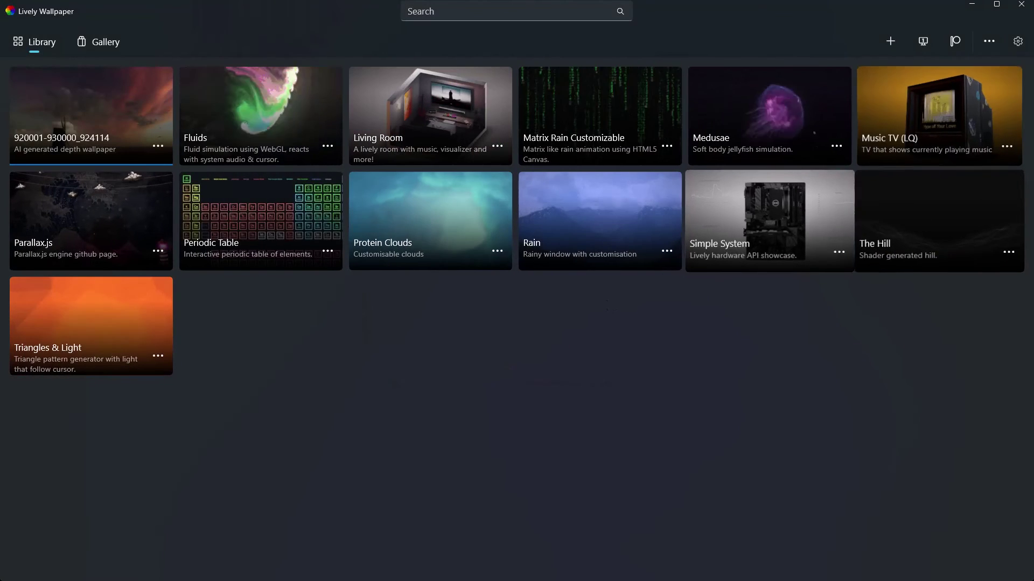
left_click(970, 6)
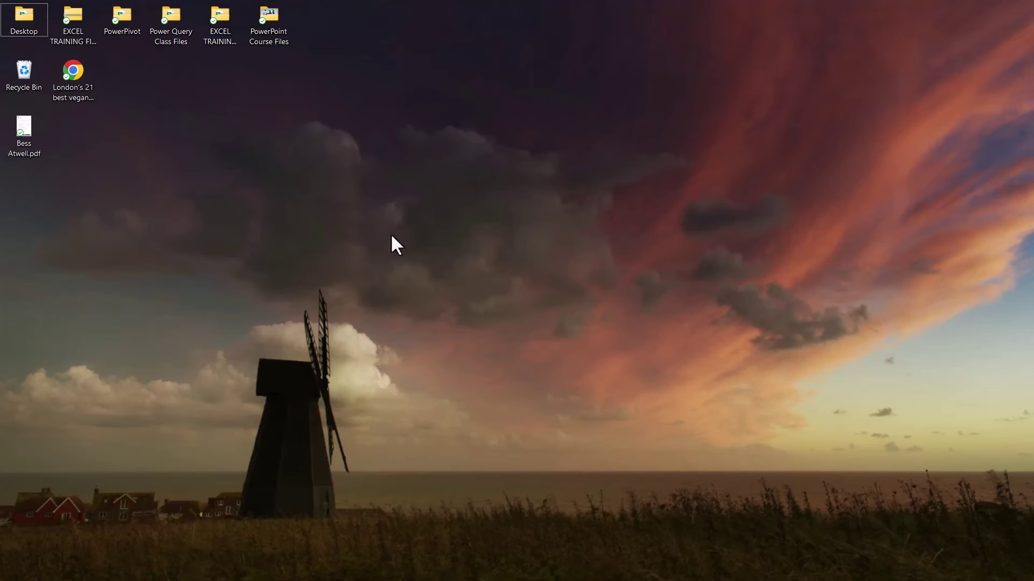